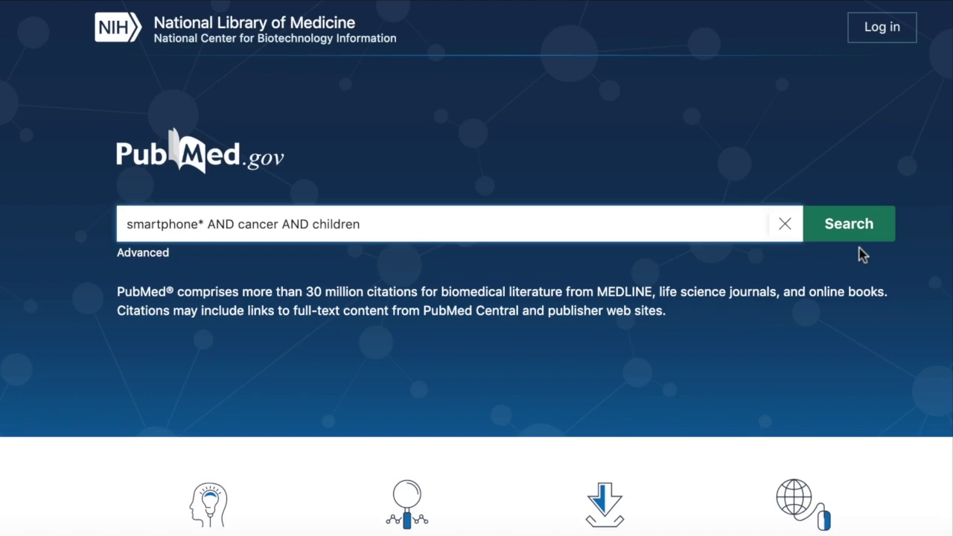
Search PubMed for smartphone* AND cancer AND children, and rerun the search with "cell phone*" in place of smartphone*
left_click(856, 228)
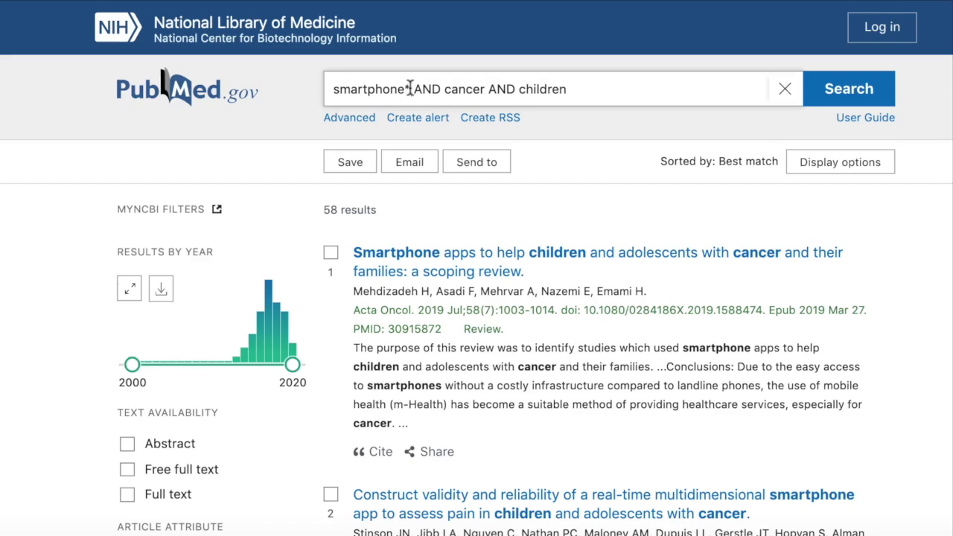
left_click_drag(413, 89, 330, 88)
key("BackSpace")
type("\"cell pho")
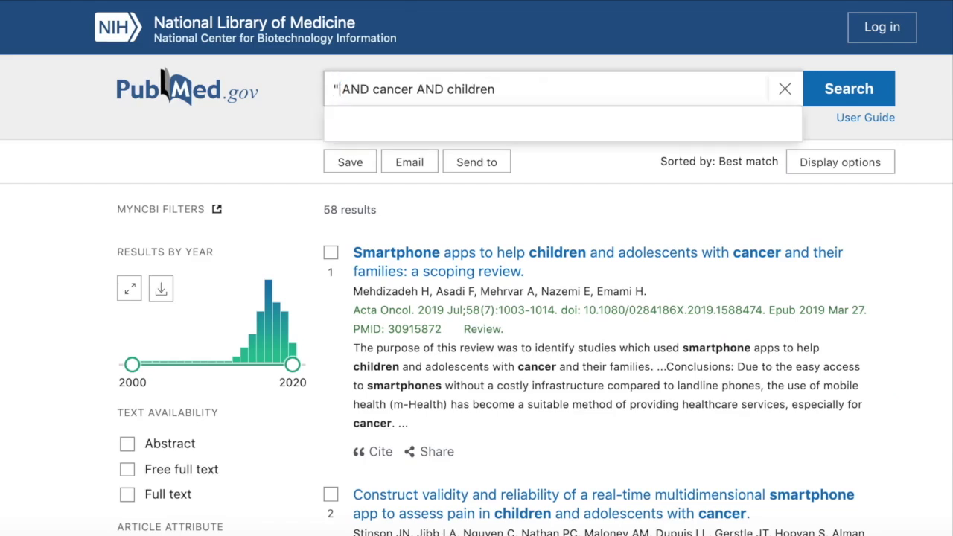
type("ne*\"")
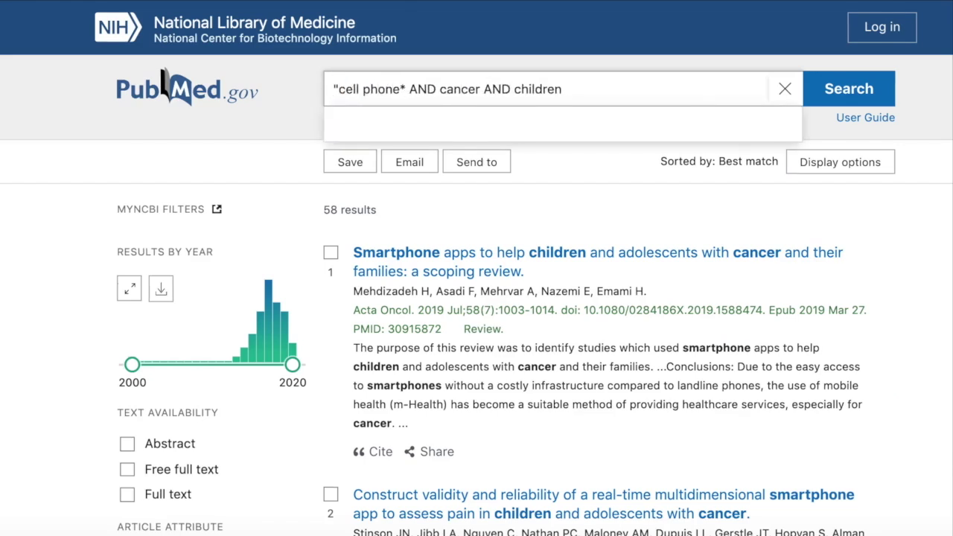
key("Return")
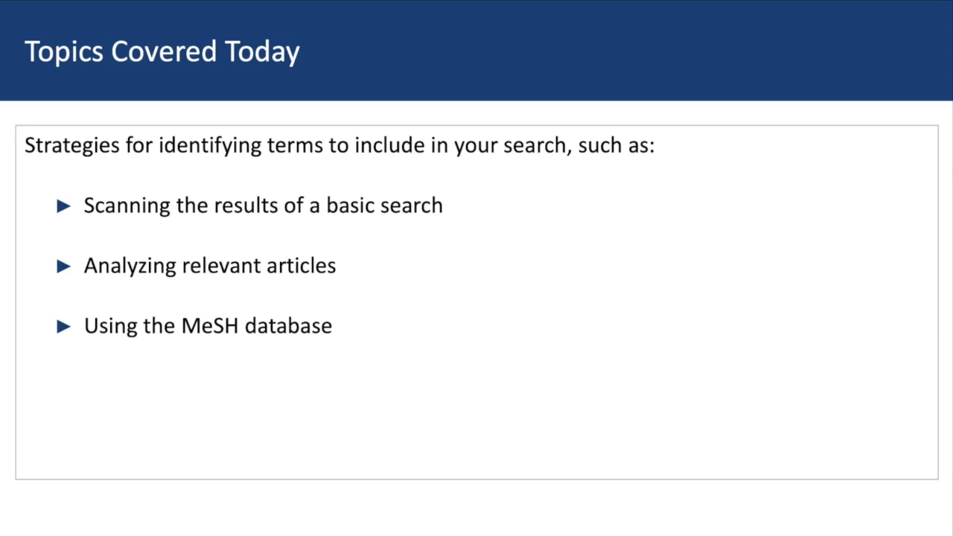
key("Right")
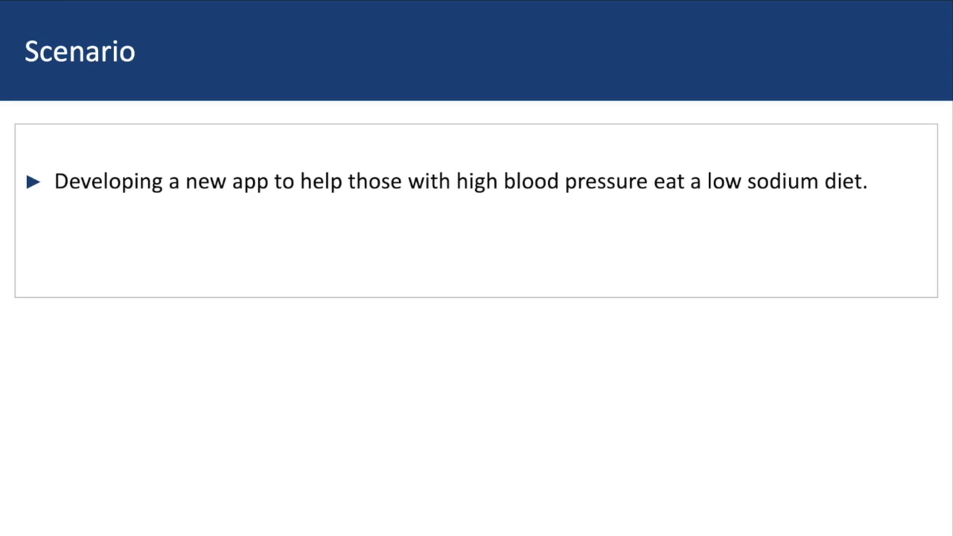
key("Right")
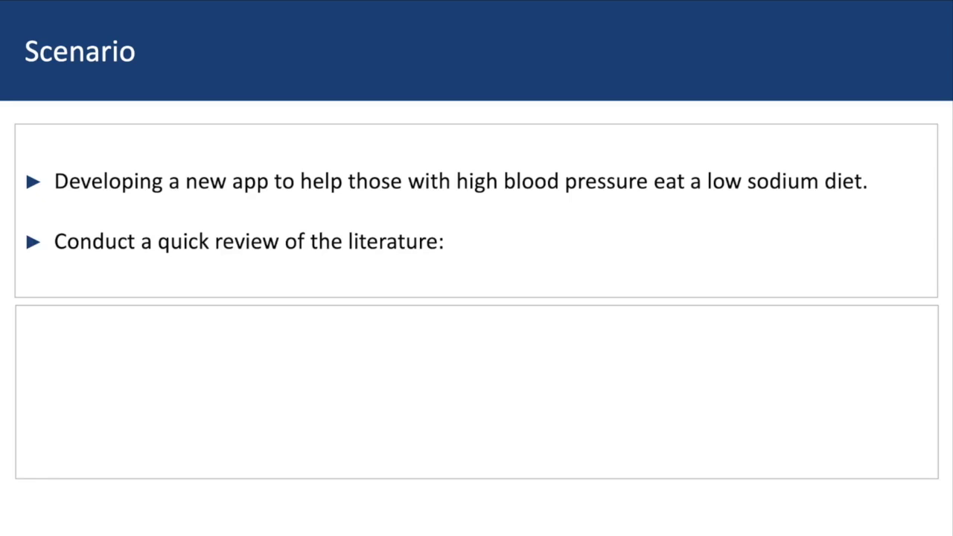
key("Right")
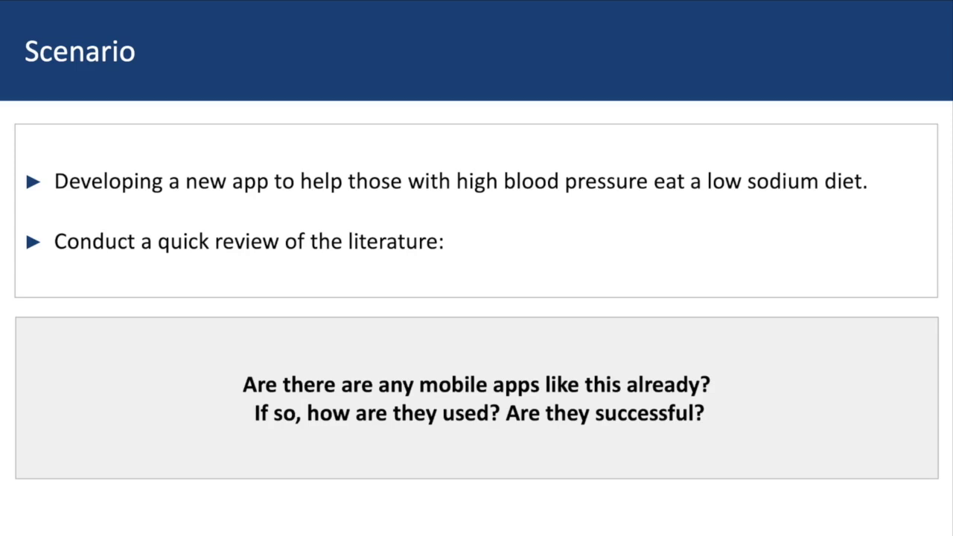
key("Right")
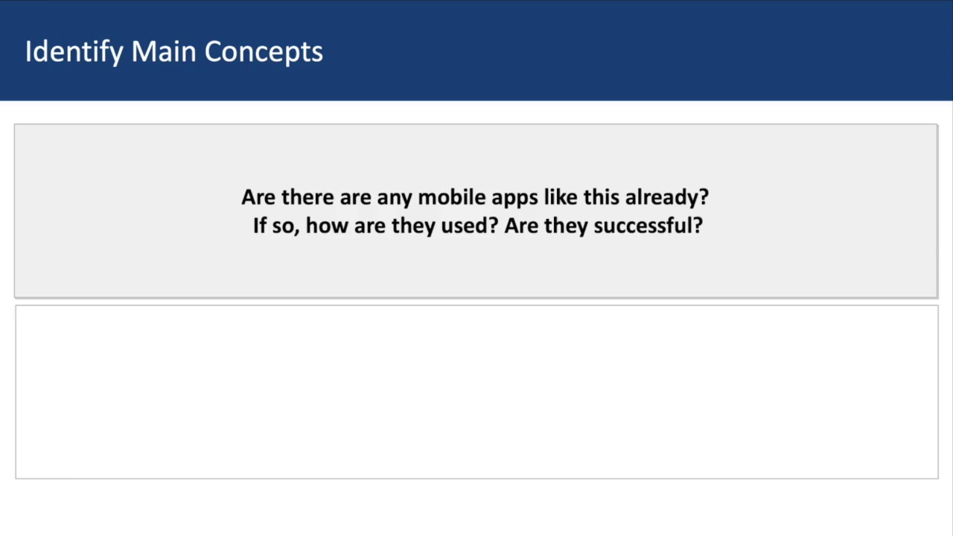
key("Right")
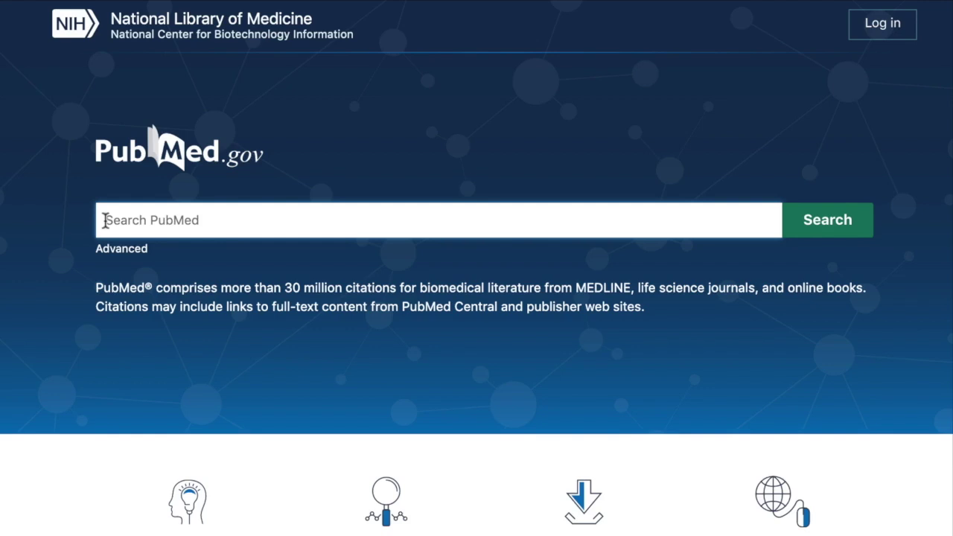
Search PubMed for low sodium diet AND blood pressure AND mobile app
left_click(105, 220)
type("low sod")
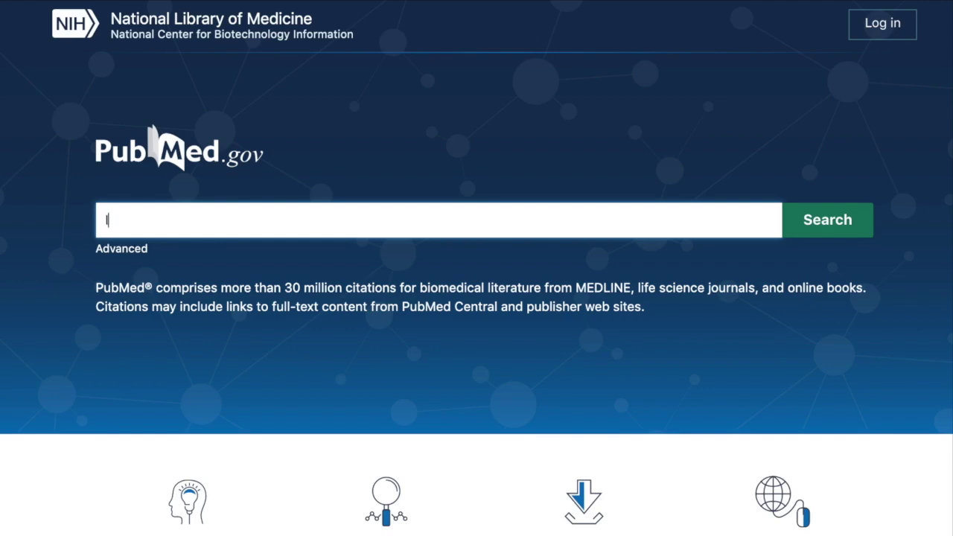
type("ium diet")
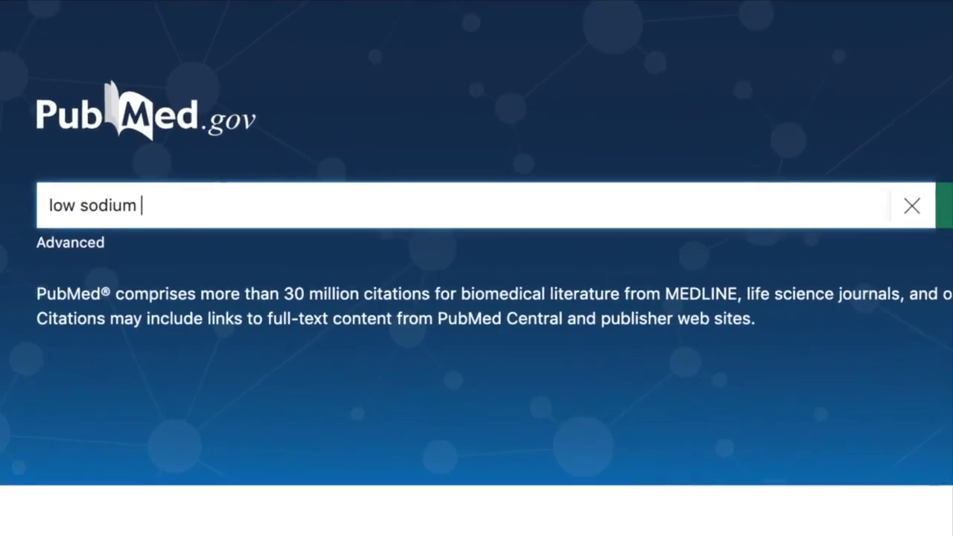
type(" AN")
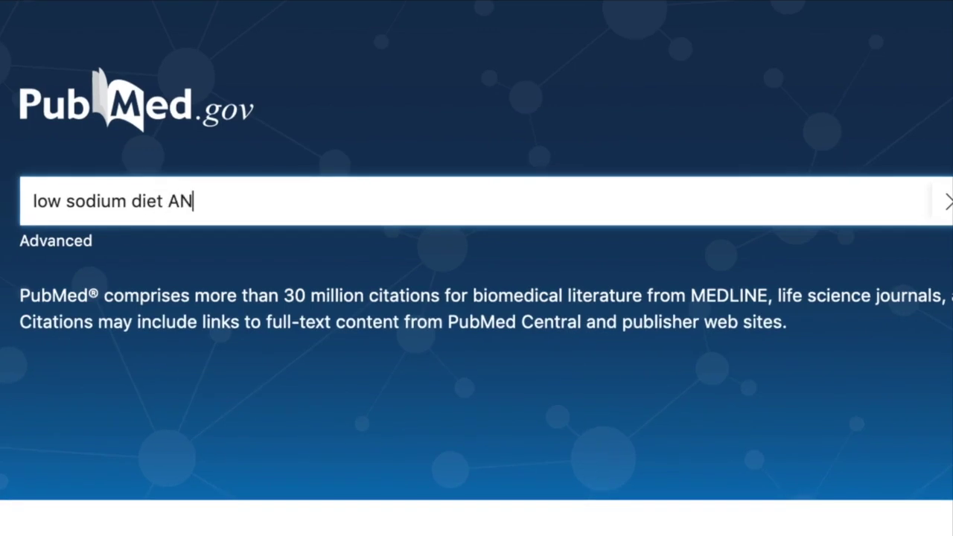
type("D blood p")
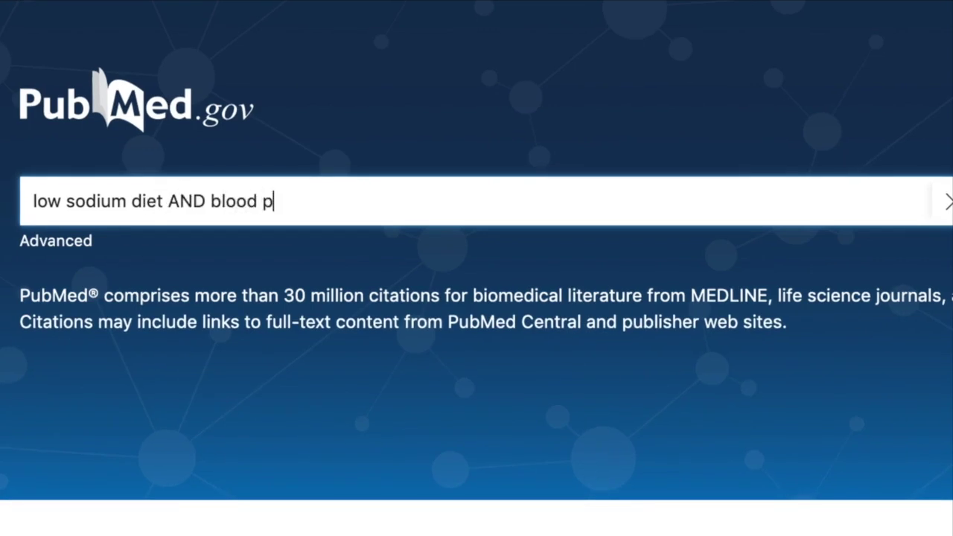
type("ressure AND mobi")
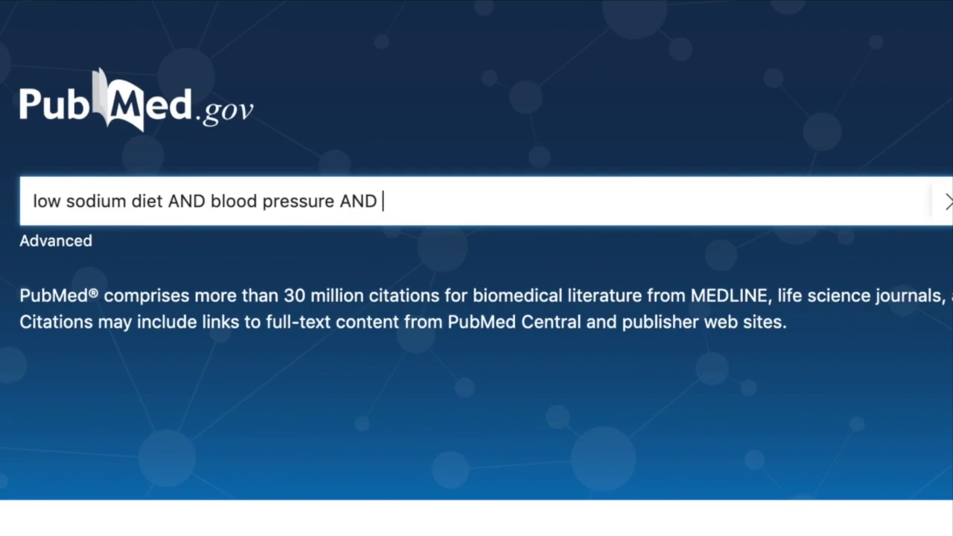
type("le app")
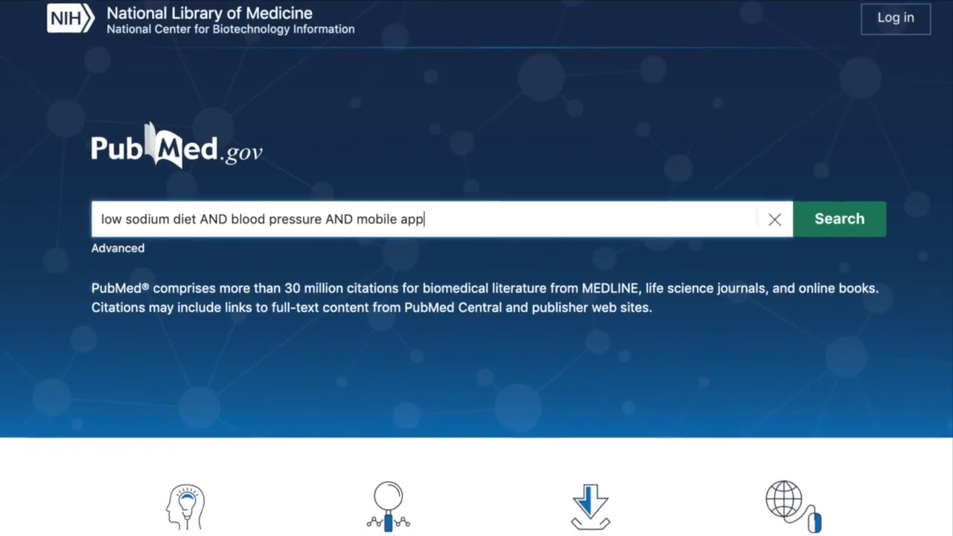
left_click(817, 229)
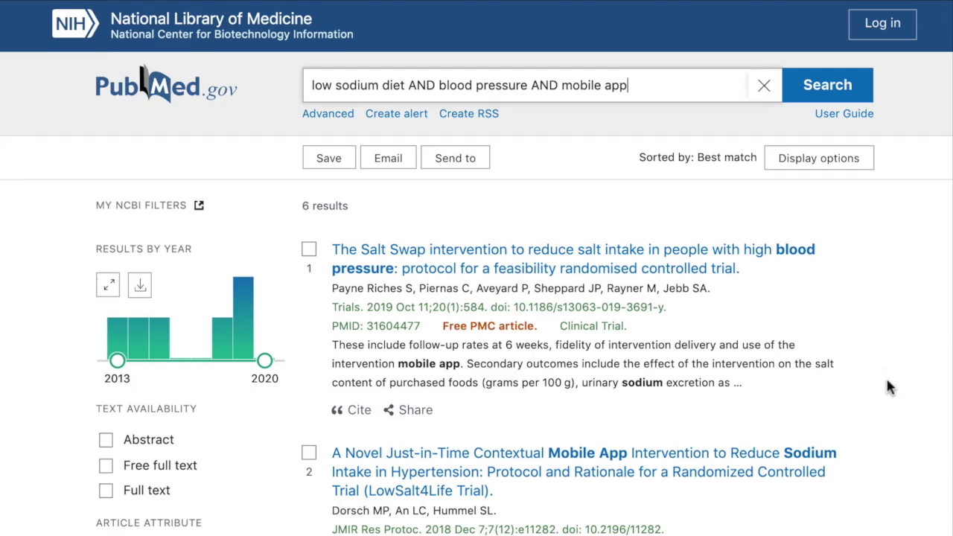
Scan the search results for alternative terms and open the article "Development of DASH Mobile: a mHealth lifestyle change intervention for the management of hypertension"
scroll(886, 378, "down", 10)
scroll(888, 385, "down", 6)
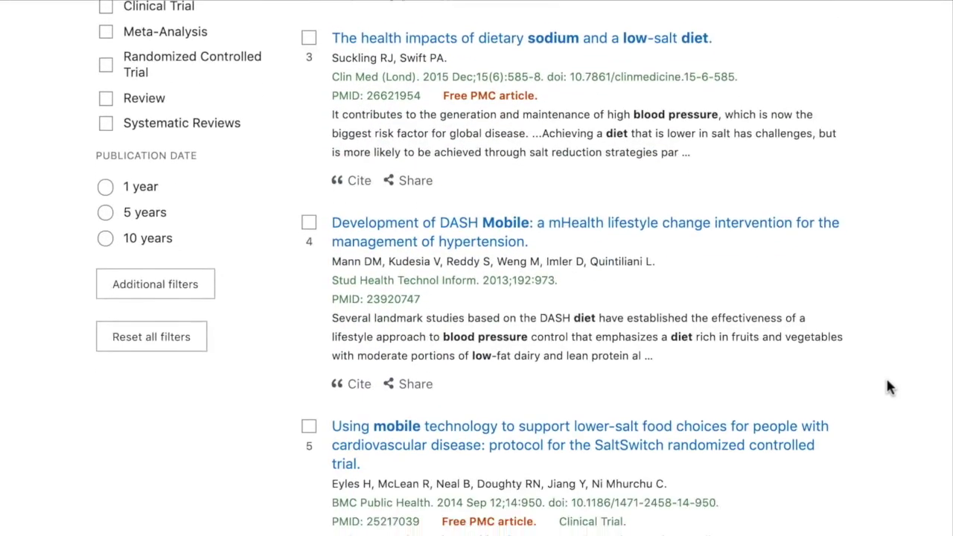
scroll(888, 386, "up", 2)
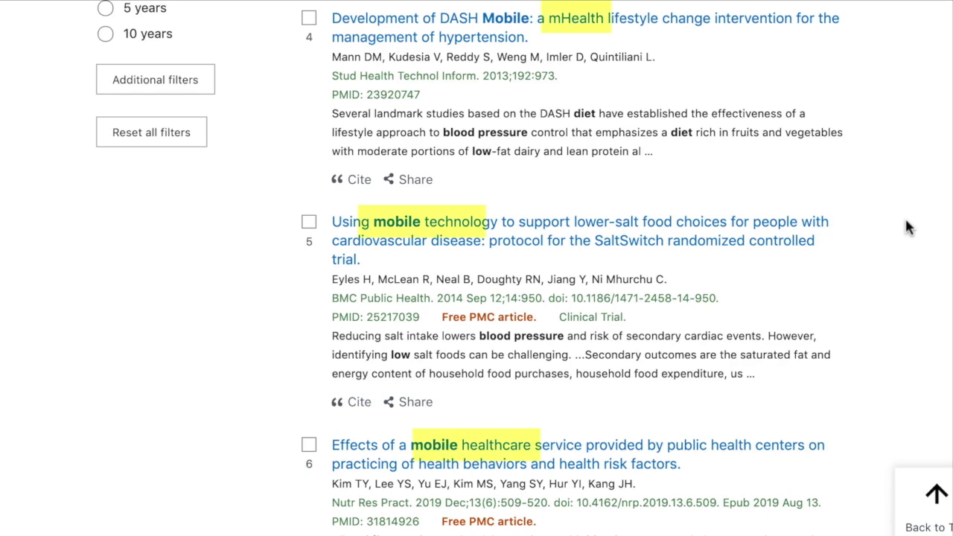
scroll(183, 188, "up", 10)
scroll(182, 188, "up", 1)
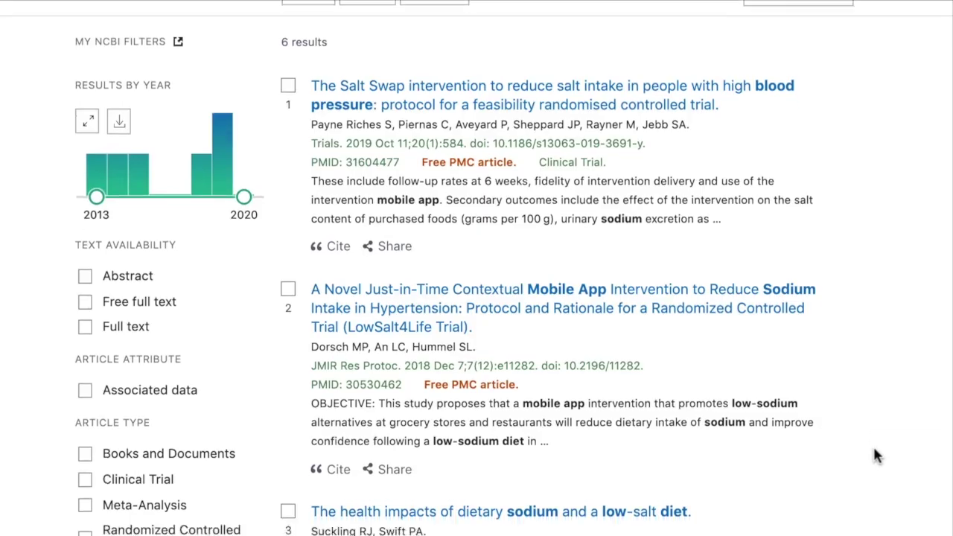
scroll(874, 453, "down", 5)
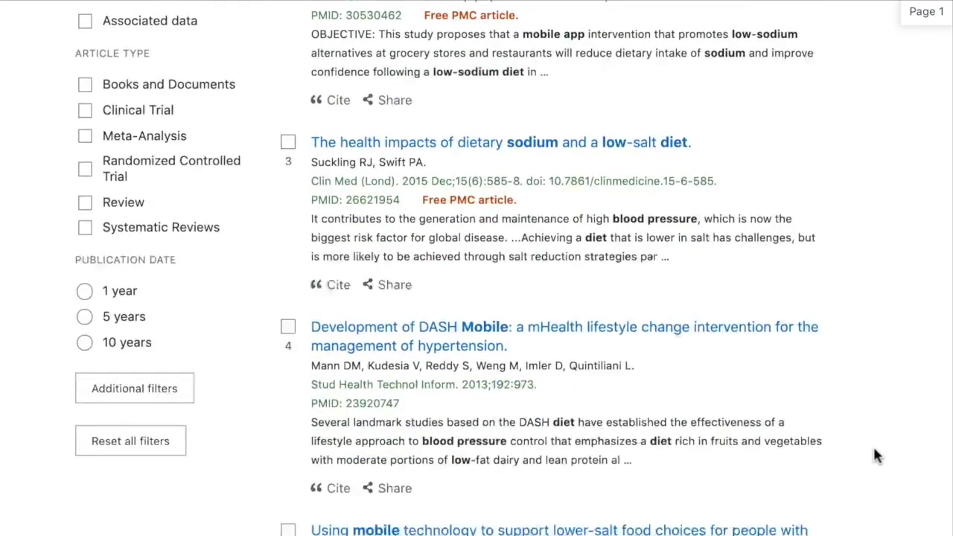
scroll(876, 456, "down", 1)
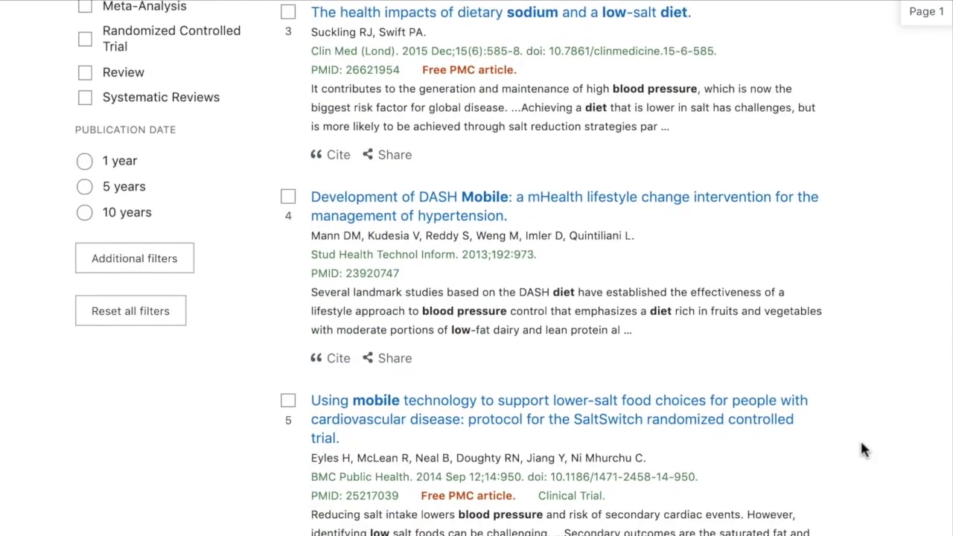
left_click(432, 225)
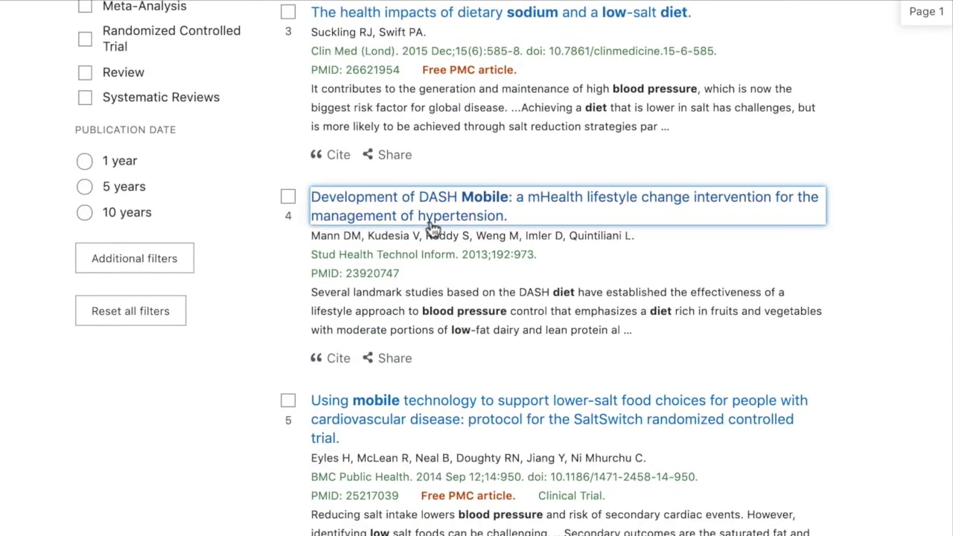
Review the article's abstract, similar articles and citing articles for useful terms, ending at its list of MeSH terms
scroll(583, 426, "down", 3)
scroll(585, 430, "down", 3)
scroll(584, 430, "down", 1)
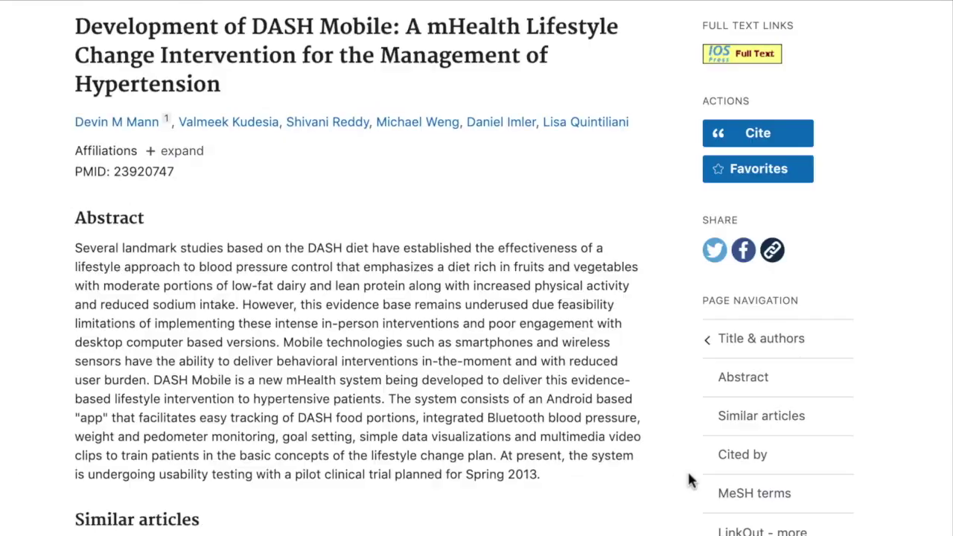
scroll(687, 470, "down", 5)
scroll(687, 470, "down", 2)
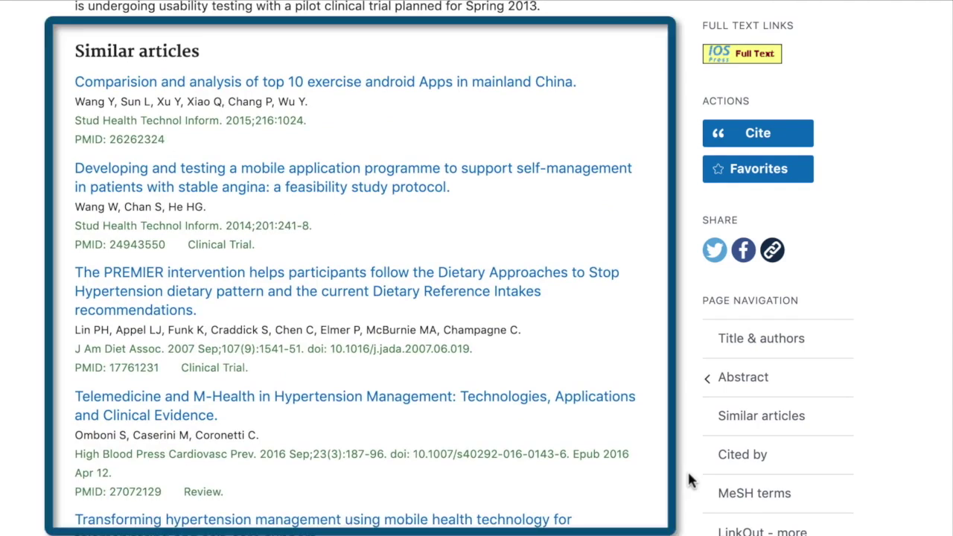
scroll(689, 474, "down", 2)
scroll(688, 475, "down", 5)
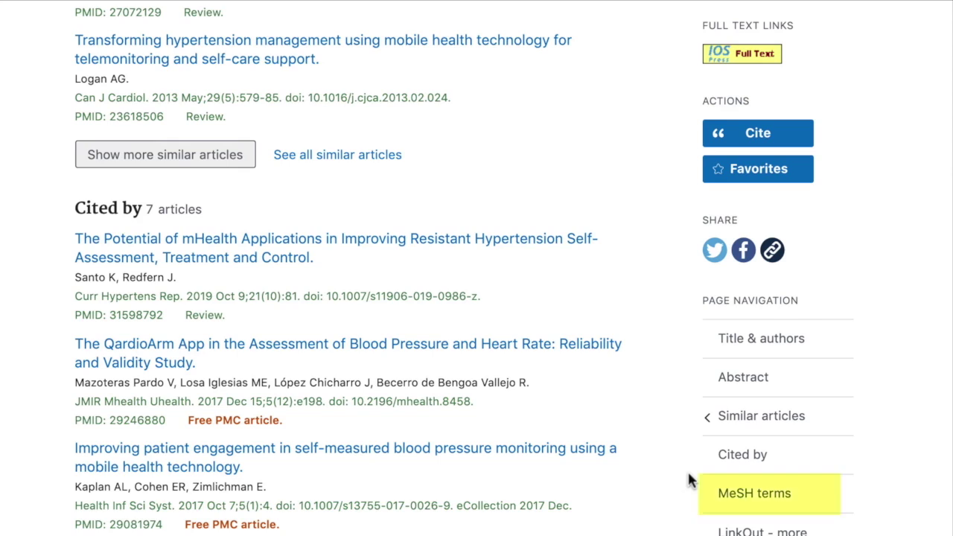
left_click(731, 501)
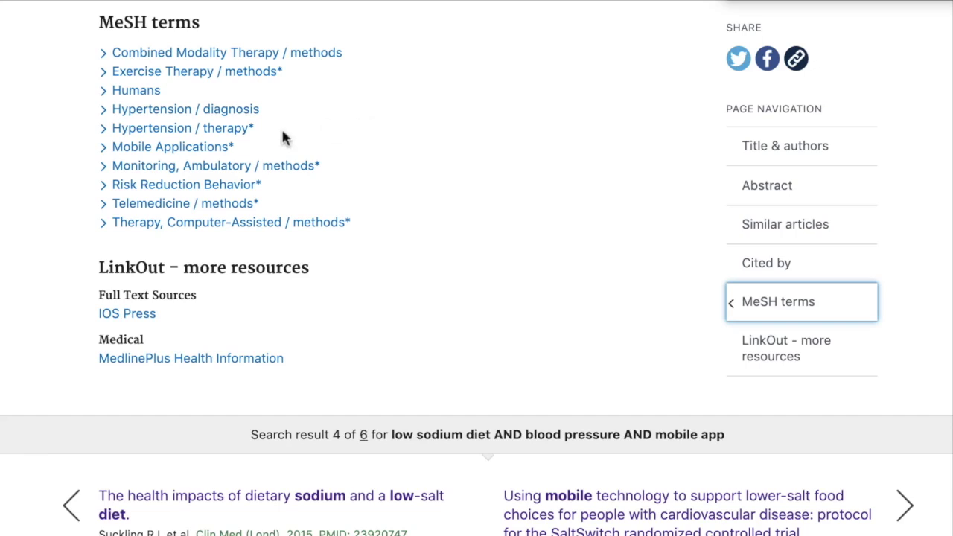
Look up the article's Mobile Applications term in the MeSH database and review its entry terms
left_click(220, 153)
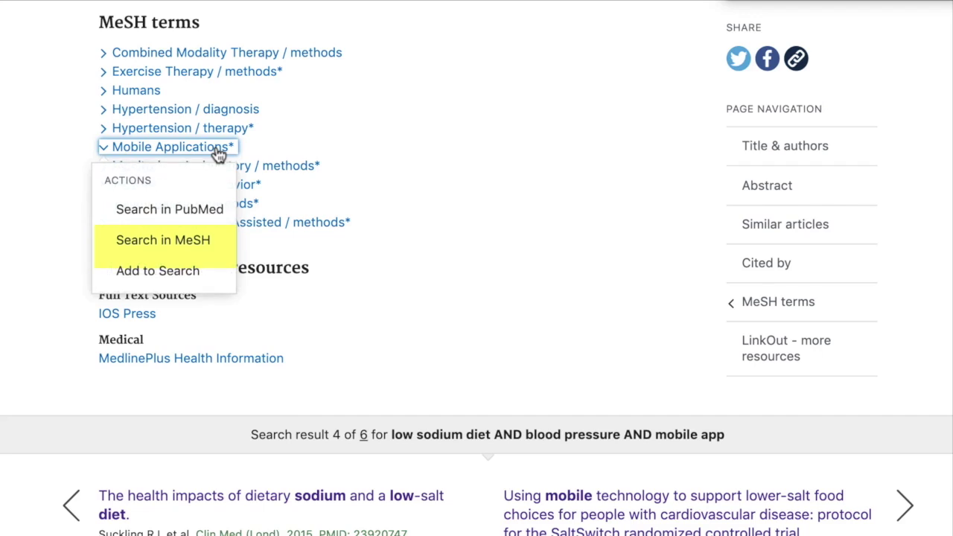
left_click(194, 246)
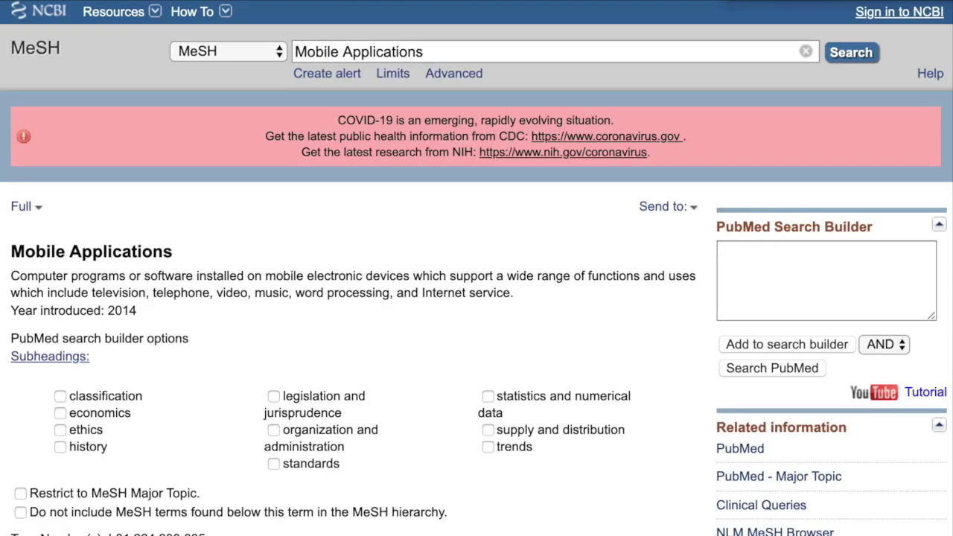
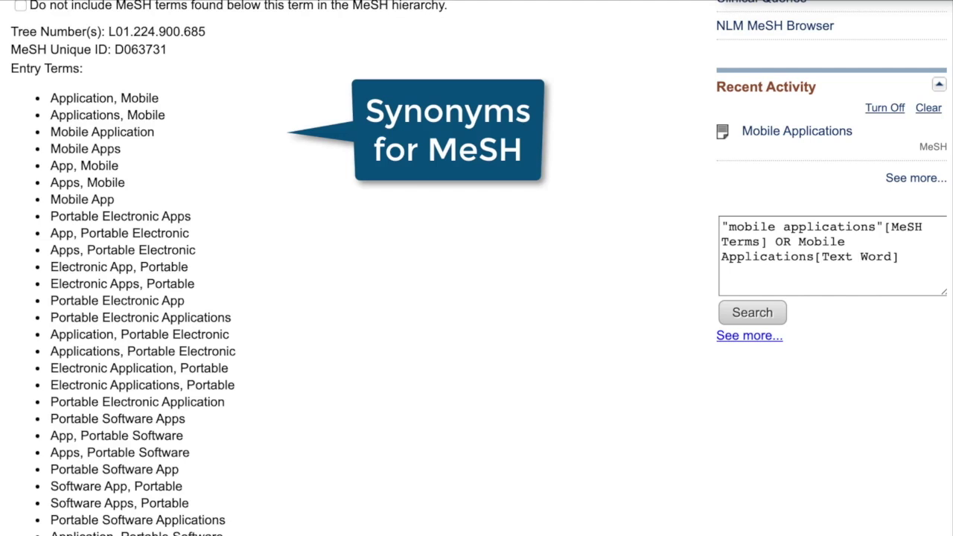
scroll(477, 268, "down", 3)
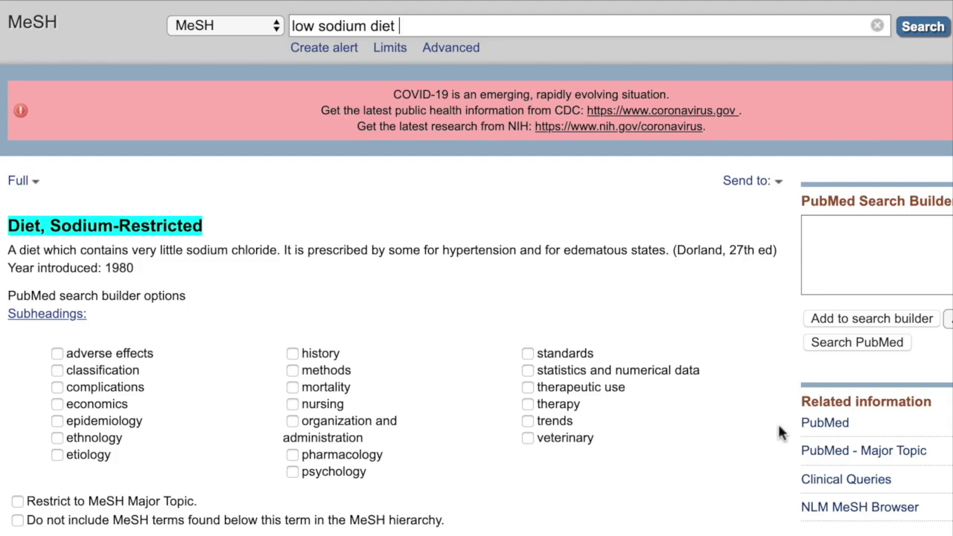
Review the entry terms and the hierarchy of the Diet, Sodium-Restricted MeSH record
scroll(779, 433, "down", 2)
scroll(779, 433, "down", 3)
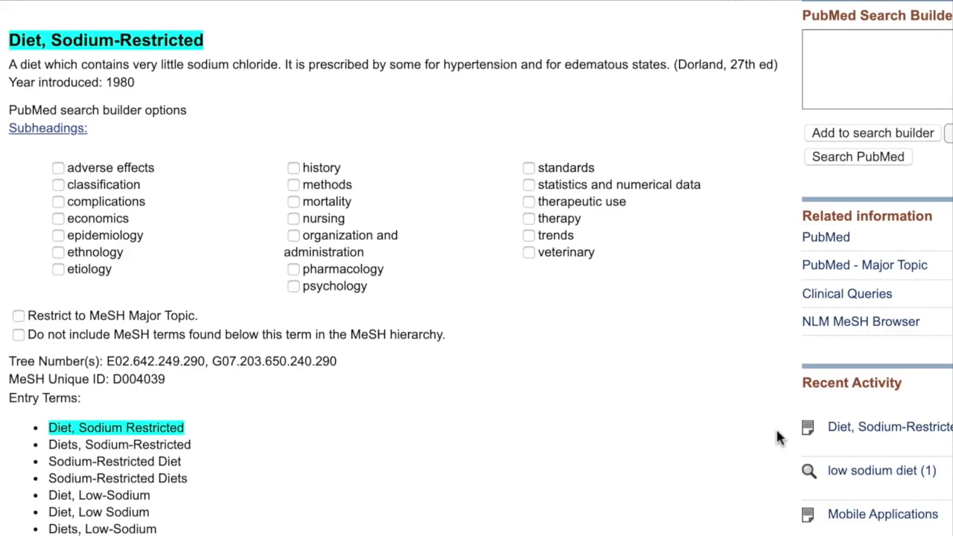
scroll(776, 427, "down", 5)
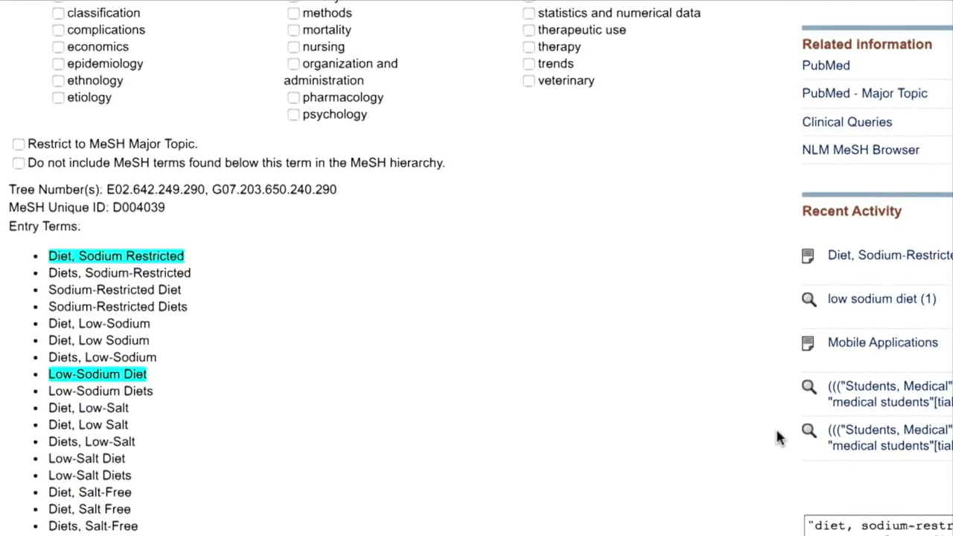
scroll(777, 432, "down", 3)
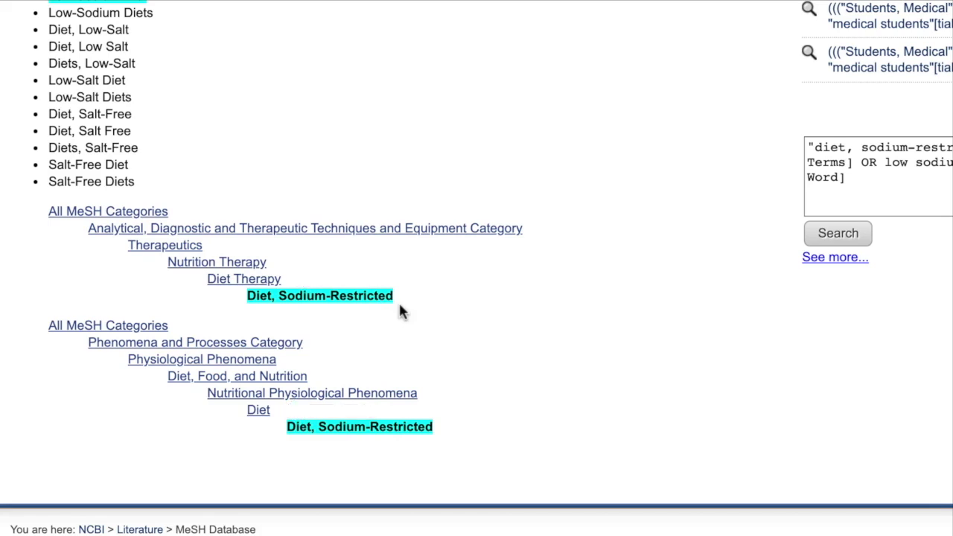
Move up the MeSH hierarchy to the broader term Diet Therapy and on to its parent, Nutrition Therapy
left_click(218, 286)
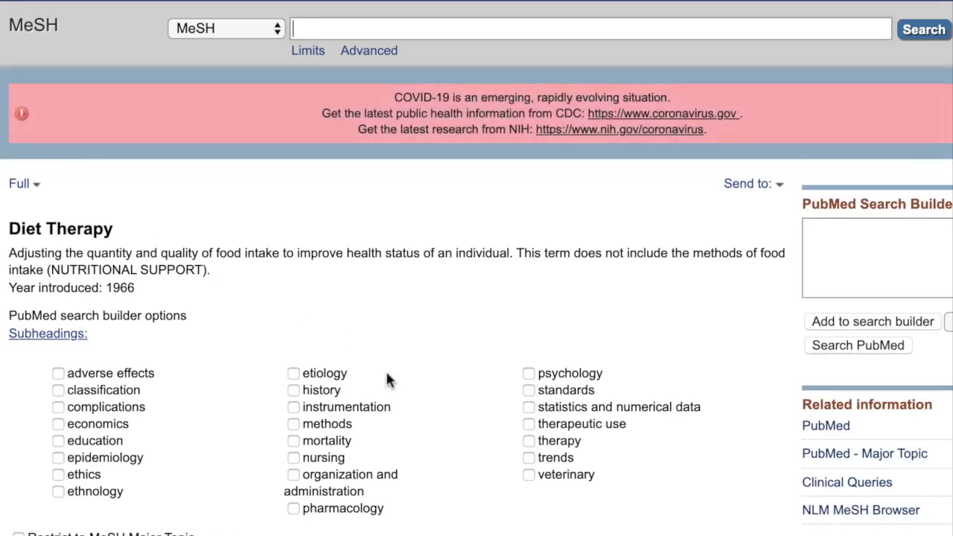
scroll(419, 422, "down", 15)
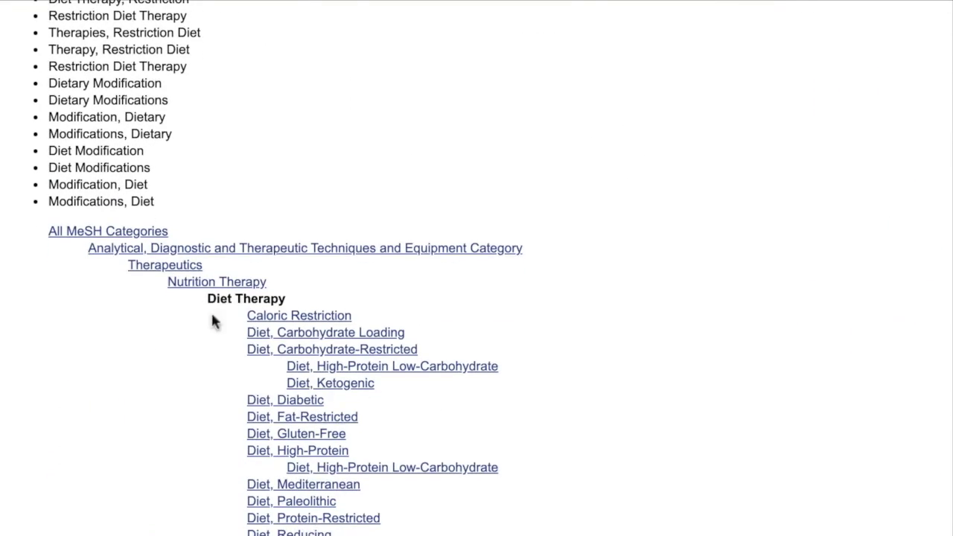
left_click(181, 285)
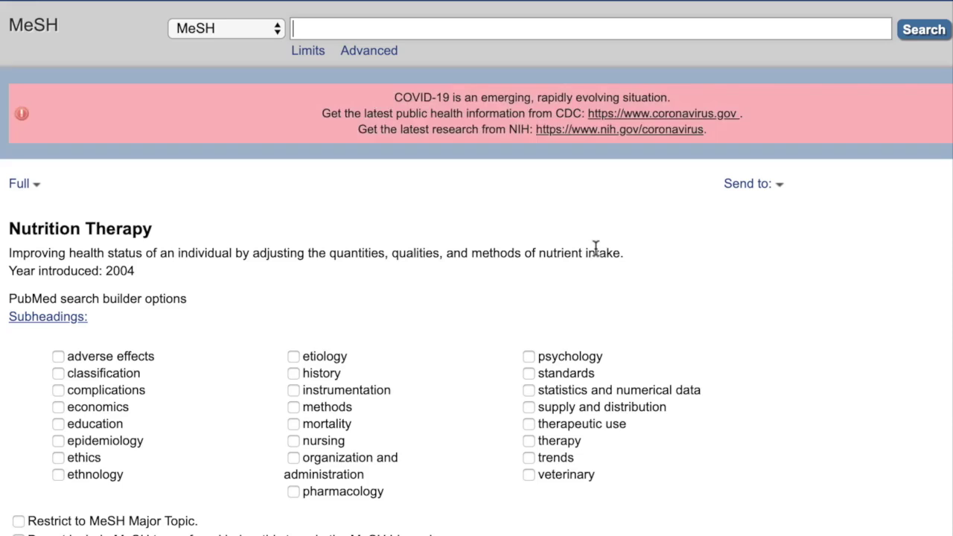